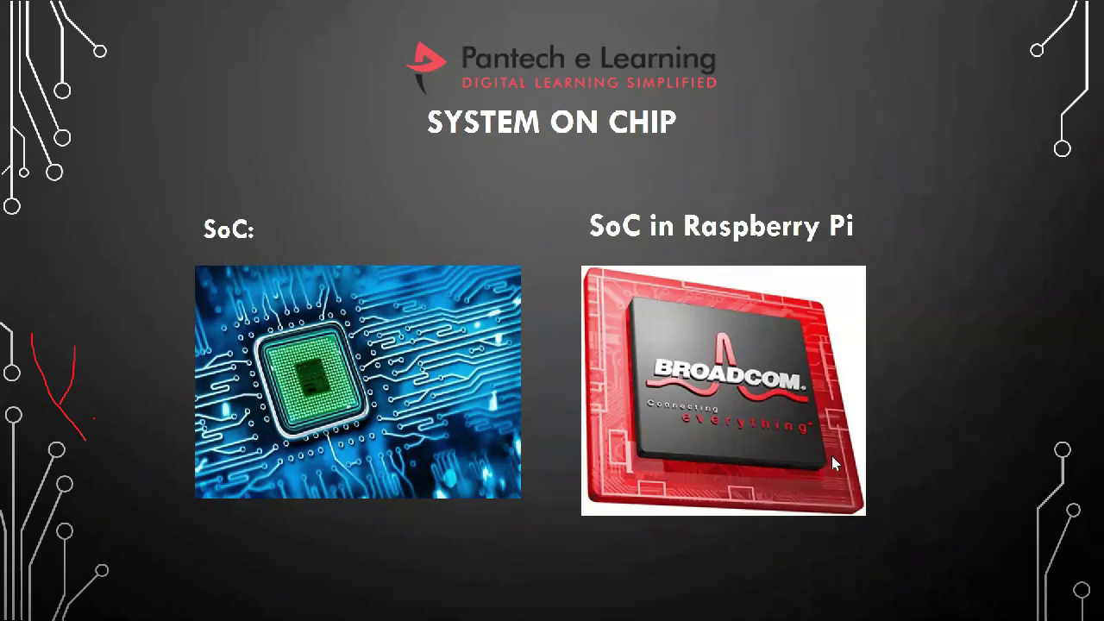
Step: Exit the System on Chip slideshow and switch to the VNC Viewer window
{"action": "key", "text": "Escape"}
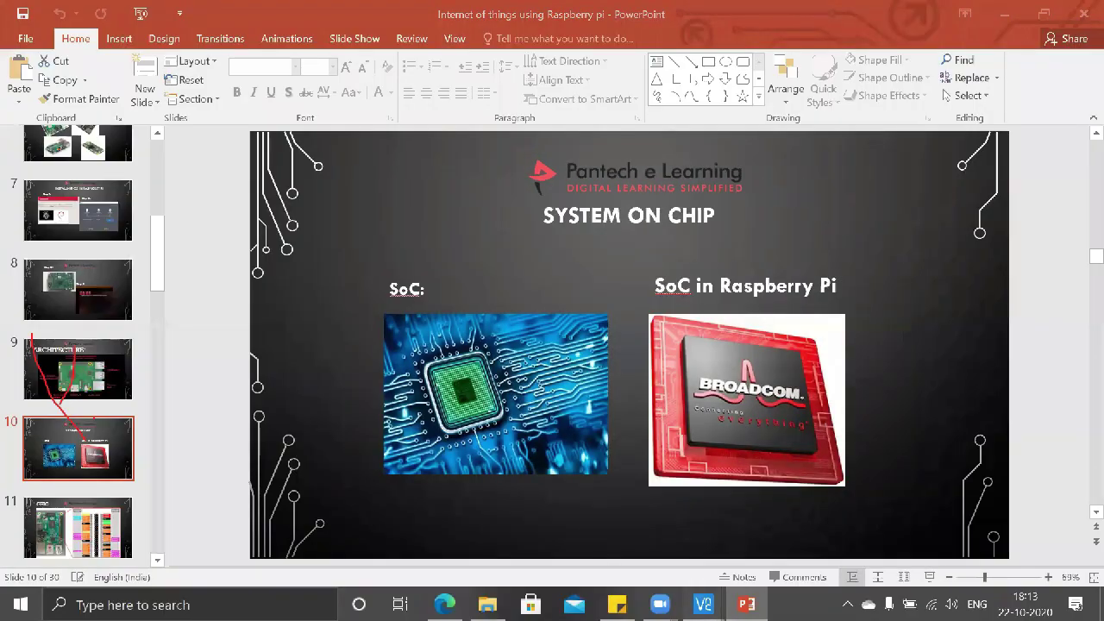
{"action": "key", "text": "alt+Tab"}
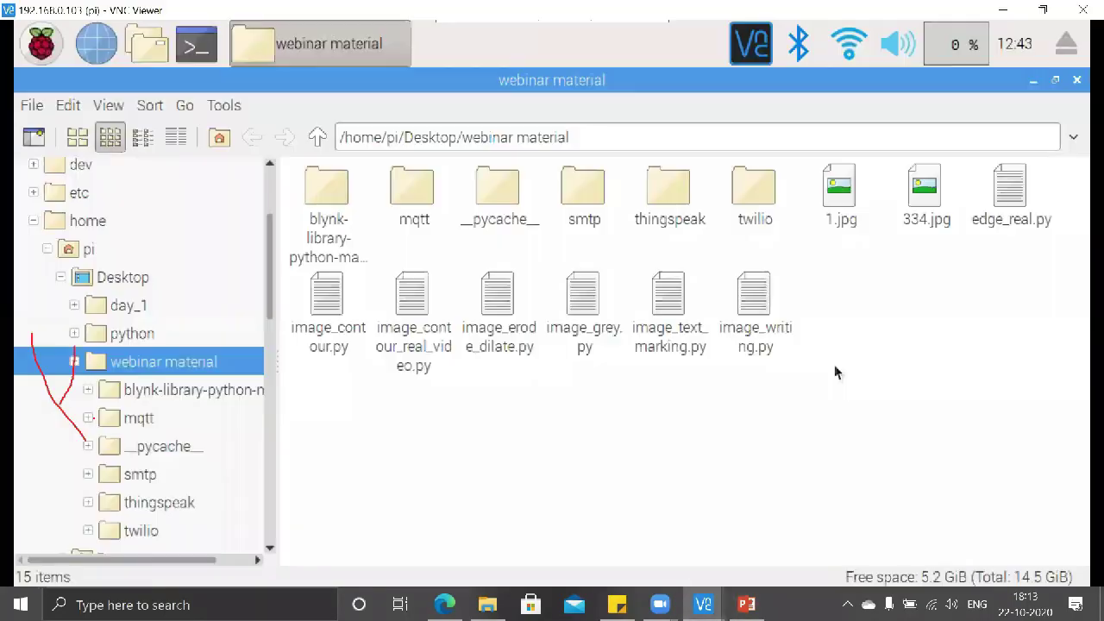
Step: Minimize the webinar material folder window to reveal the Raspberry Pi desktop
{"action": "left_click", "coordinate": [1032, 82]}
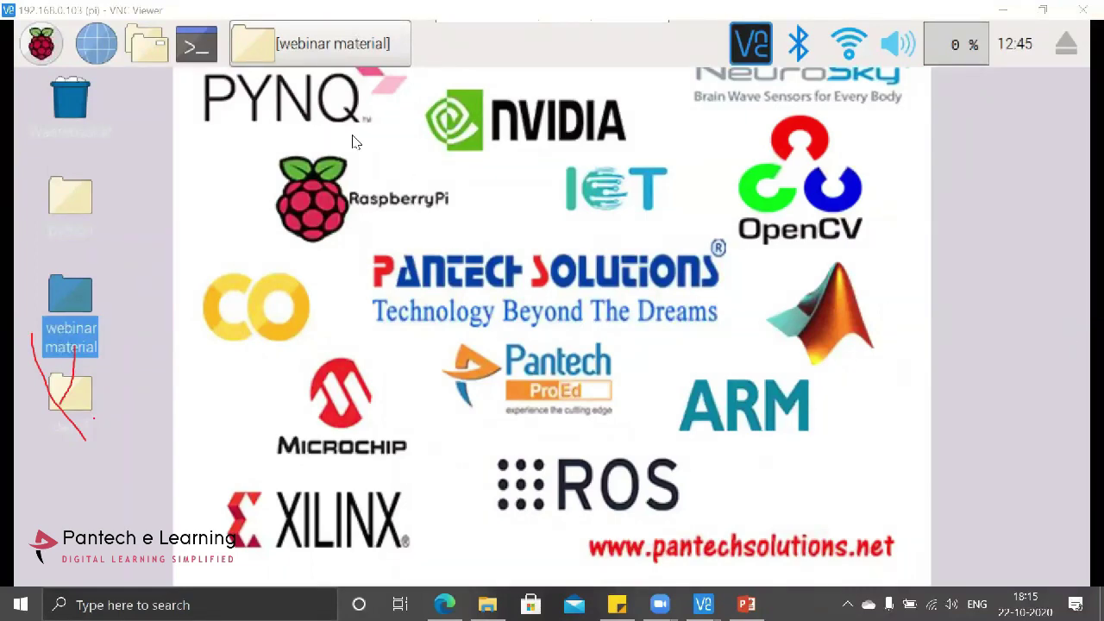
Step: Launch LXTerminal, place it over the right half of the desktop, and start 'sudo pip install'
{"action": "left_click", "coordinate": [200, 47]}
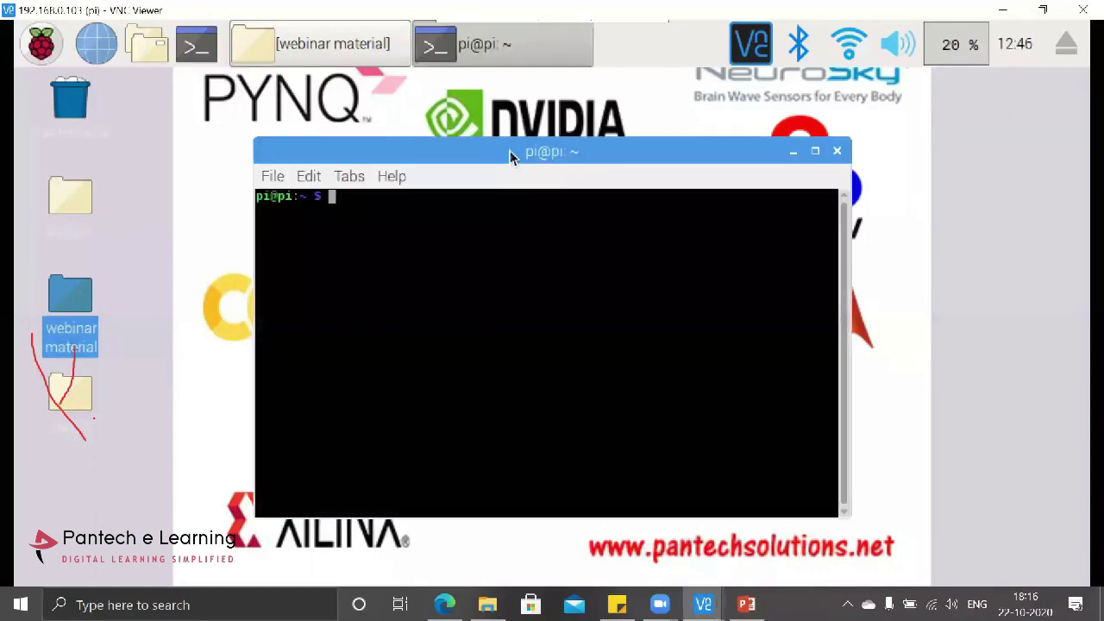
{"action": "left_click_drag", "start_coordinate": [510, 155], "coordinate": [690, 129]}
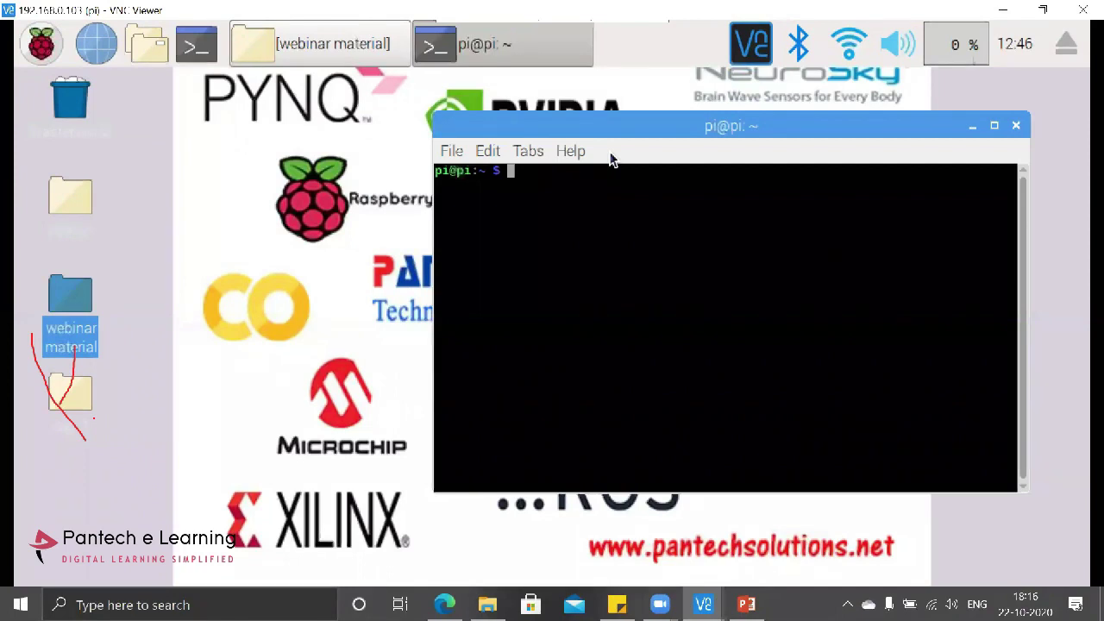
{"action": "left_click_drag", "start_coordinate": [727, 138], "coordinate": [707, 169]}
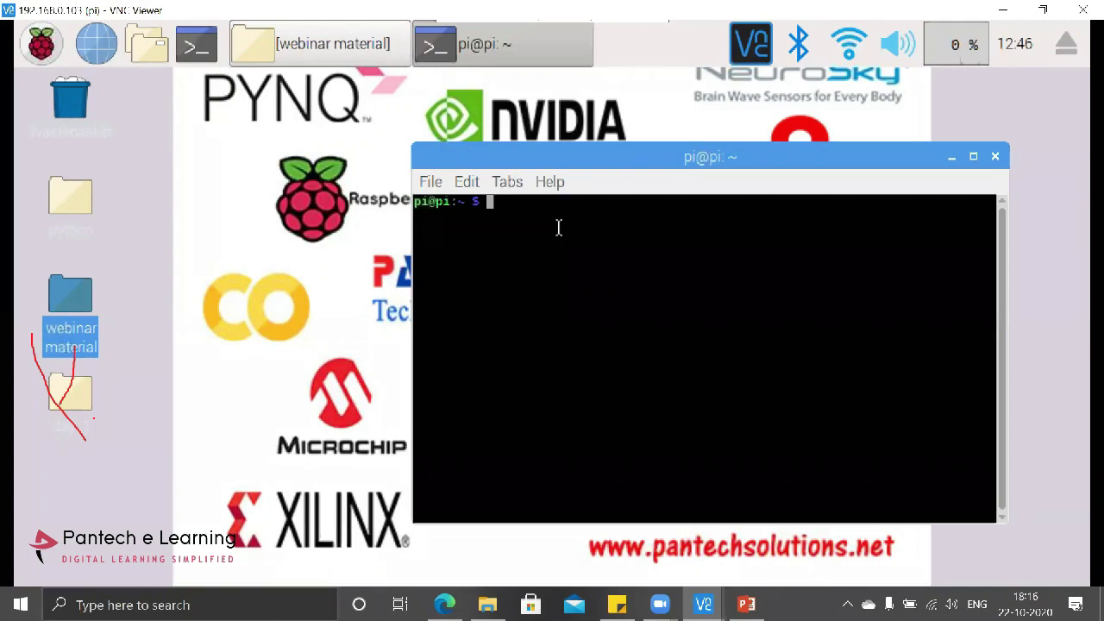
{"action": "type", "text": "sudo pip"}
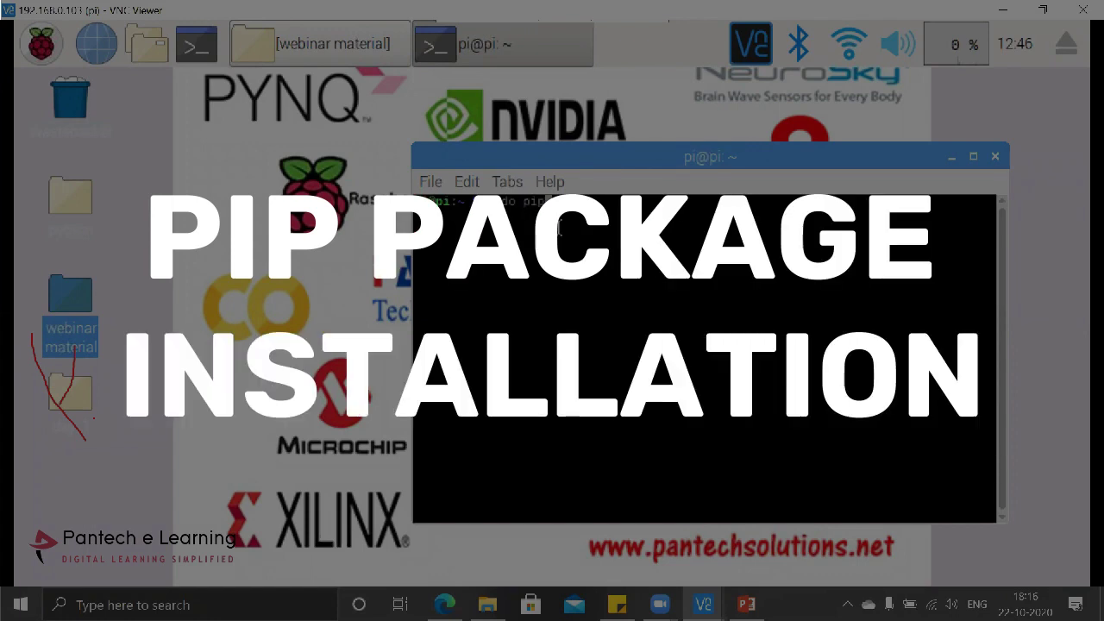
{"action": "type", "text": " install"}
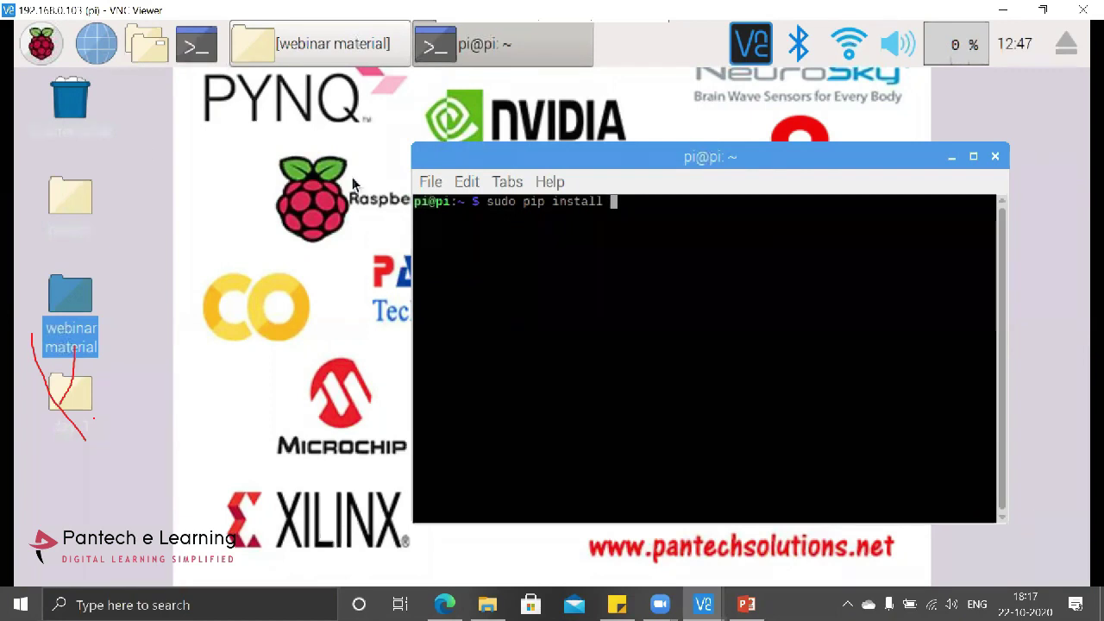
Step: Refocus the terminal and complete the command as 'sudo pip install imutils'
{"action": "left_click", "coordinate": [629, 207]}
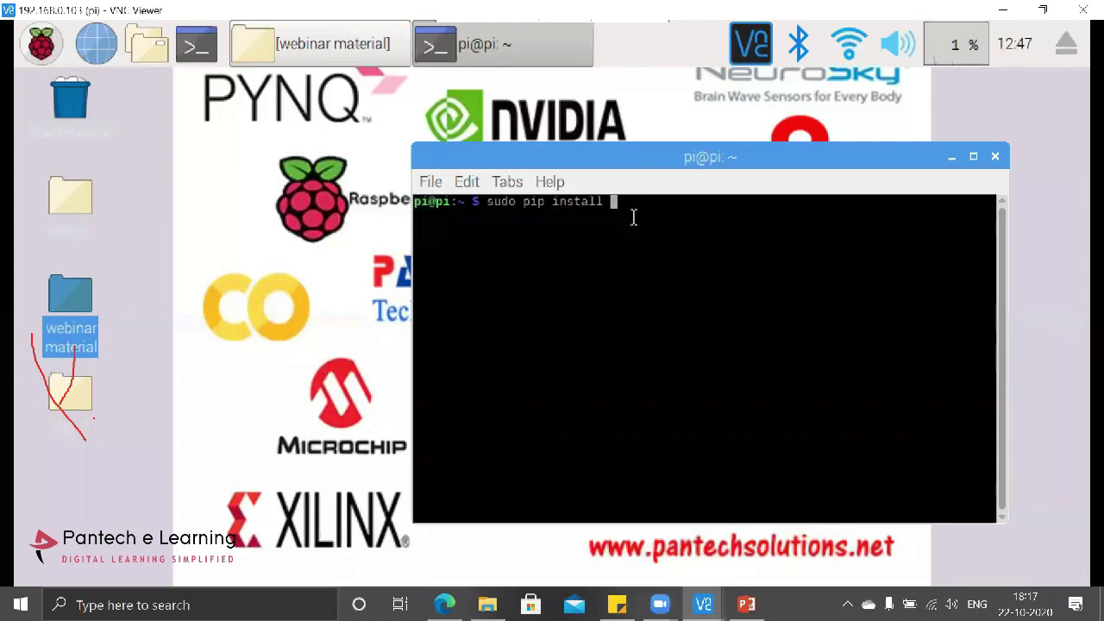
{"action": "type", "text": "imutils"}
Step: Run sudo pip install imutils, confirming 0.5.1 is present, then recall it for editing
{"action": "key", "text": "Return"}
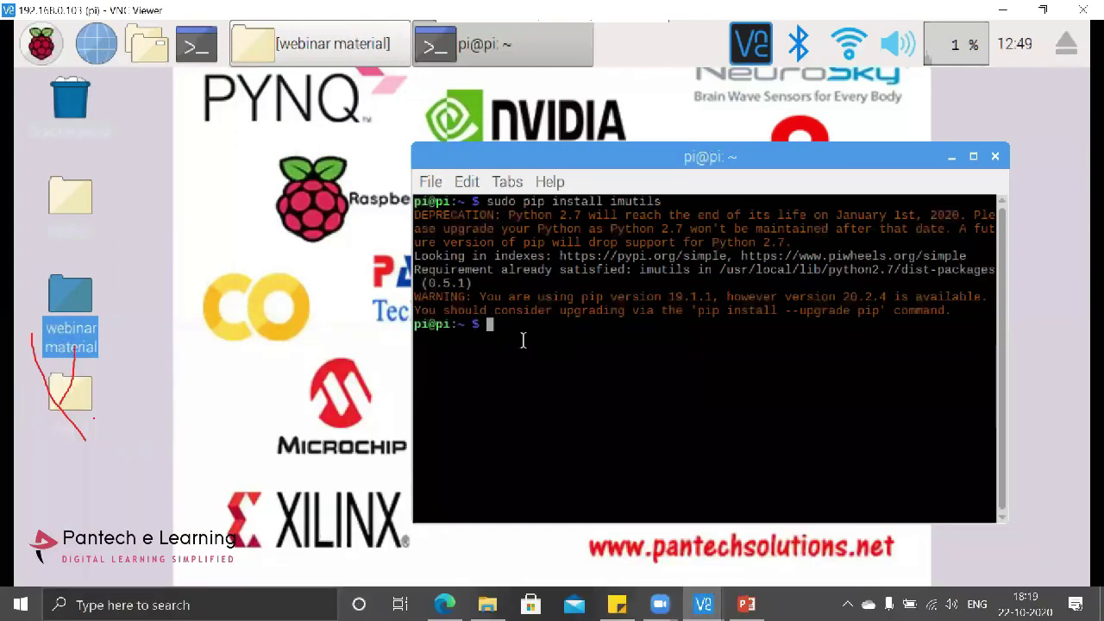
{"action": "key", "text": "Up"}
{"action": "key", "text": "Left"}
{"action": "key", "text": "Left"}
{"action": "key", "text": "Left"}
{"action": "key", "text": "Left"}
{"action": "key", "text": "Left"}
{"action": "key", "text": "Left"}
{"action": "key", "text": "Left"}
{"action": "key", "text": "Left"}
{"action": "key", "text": "Left"}
{"action": "key", "text": "Left"}
{"action": "key", "text": "Left"}
{"action": "key", "text": "Left"}
{"action": "key", "text": "Left"}
{"action": "key", "text": "Left"}
{"action": "key", "text": "Left"}
{"action": "key", "text": "Left"}
{"action": "key", "text": "Left"}
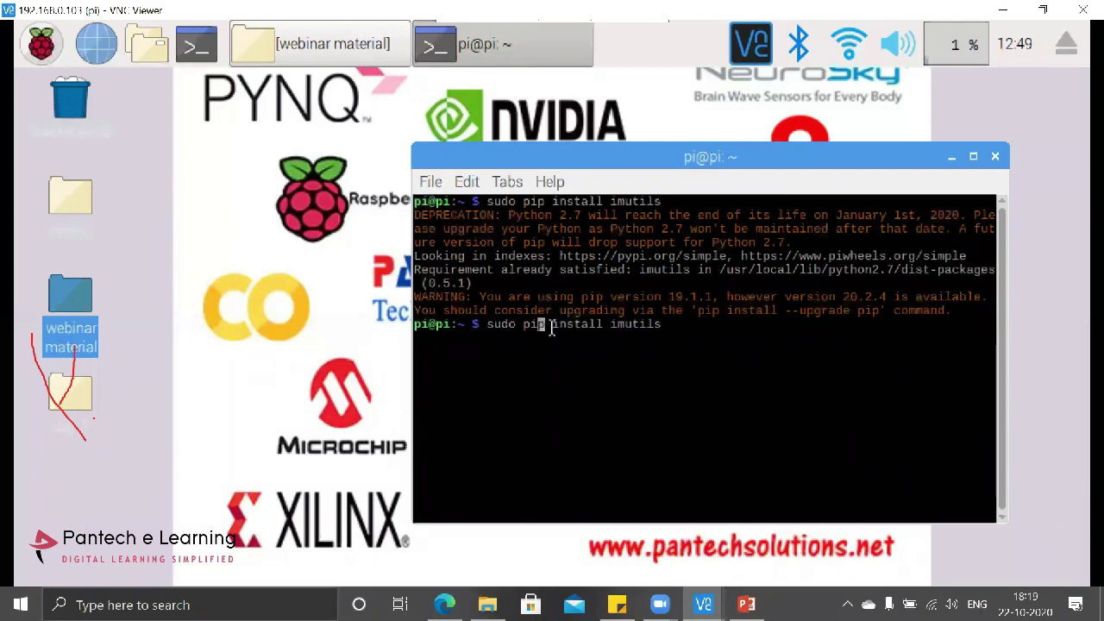
Step: Undo the first attempt at inserting 3 and clear the command line
{"action": "type", "text": "3"}
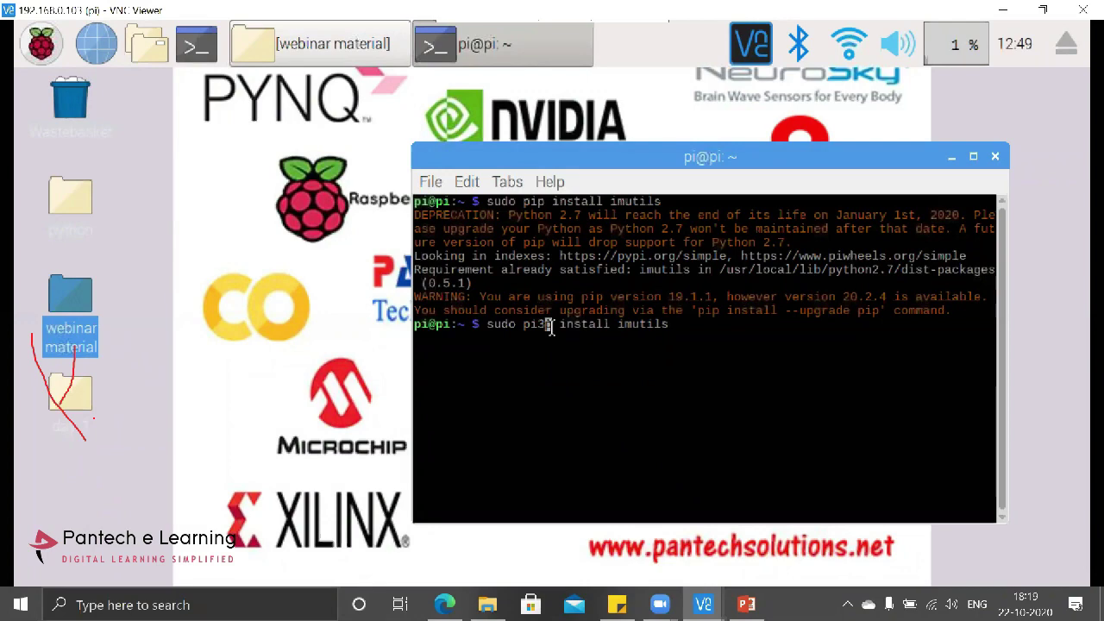
{"action": "key", "text": "BackSpace"}
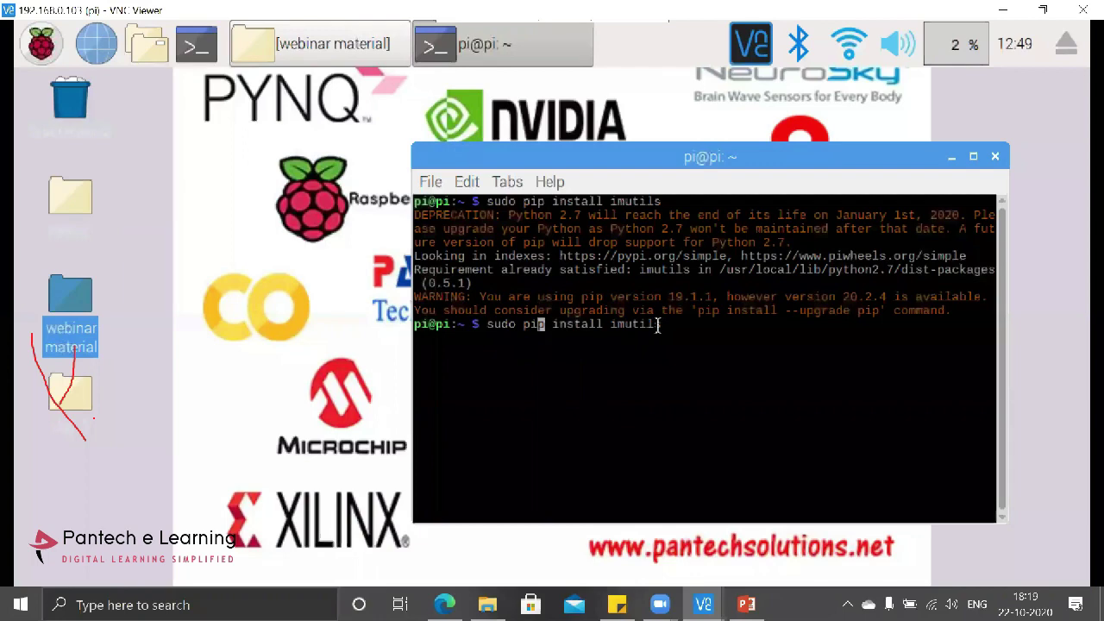
{"action": "key", "text": "ctrl+k"}
{"action": "key", "text": "ctrl+u"}
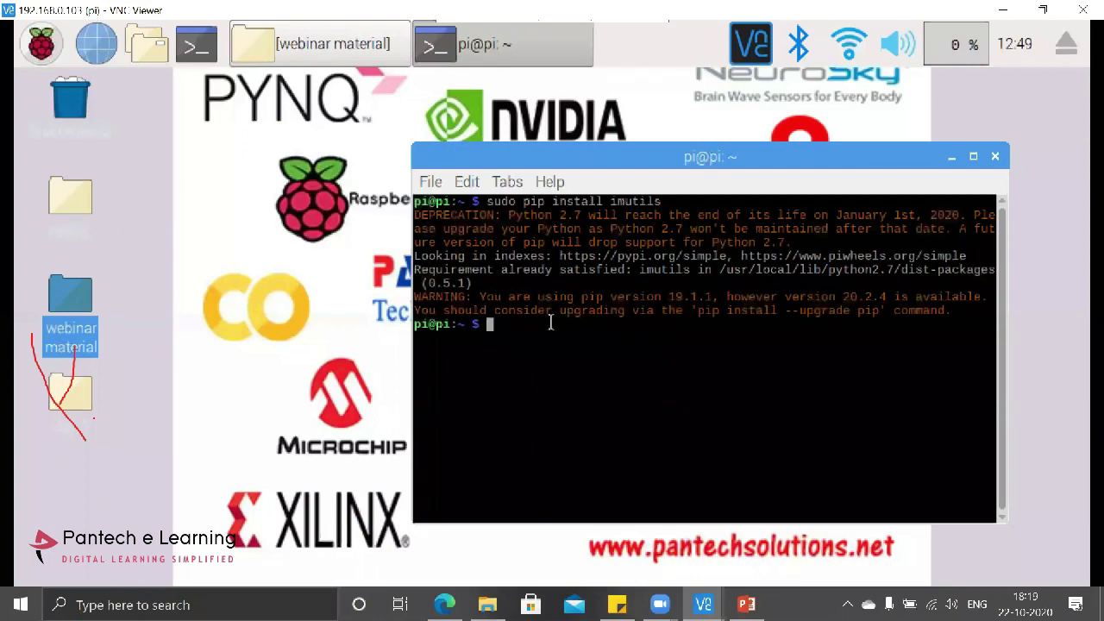
Step: Recall the install command, change pip to pip3, and run sudo pip3 install imutils
{"action": "key", "text": "Up"}
{"action": "key", "text": "Left"}
{"action": "key", "text": "Left"}
{"action": "key", "text": "Left"}
{"action": "key", "text": "Left"}
{"action": "key", "text": "Left"}
{"action": "key", "text": "Left"}
{"action": "key", "text": "Left"}
{"action": "key", "text": "Left"}
{"action": "key", "text": "Left"}
{"action": "key", "text": "Left"}
{"action": "key", "text": "Left"}
{"action": "key", "text": "Left"}
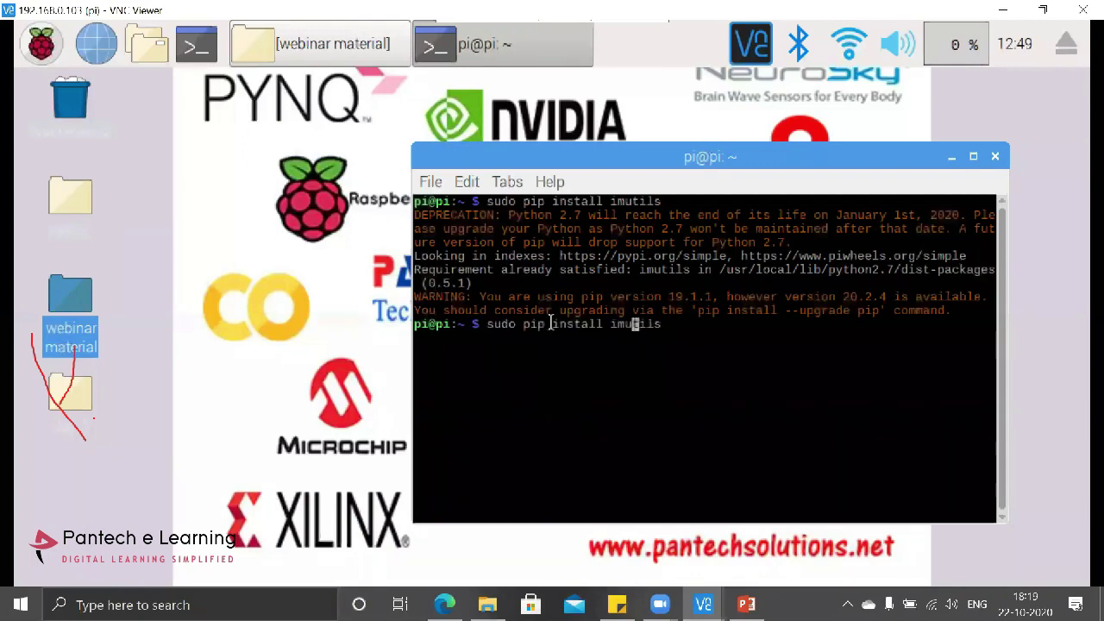
{"action": "key", "text": "Left"}
{"action": "key", "text": "Left"}
{"action": "key", "text": "Left"}
{"action": "key", "text": "Left"}
{"action": "type", "text": "3"}
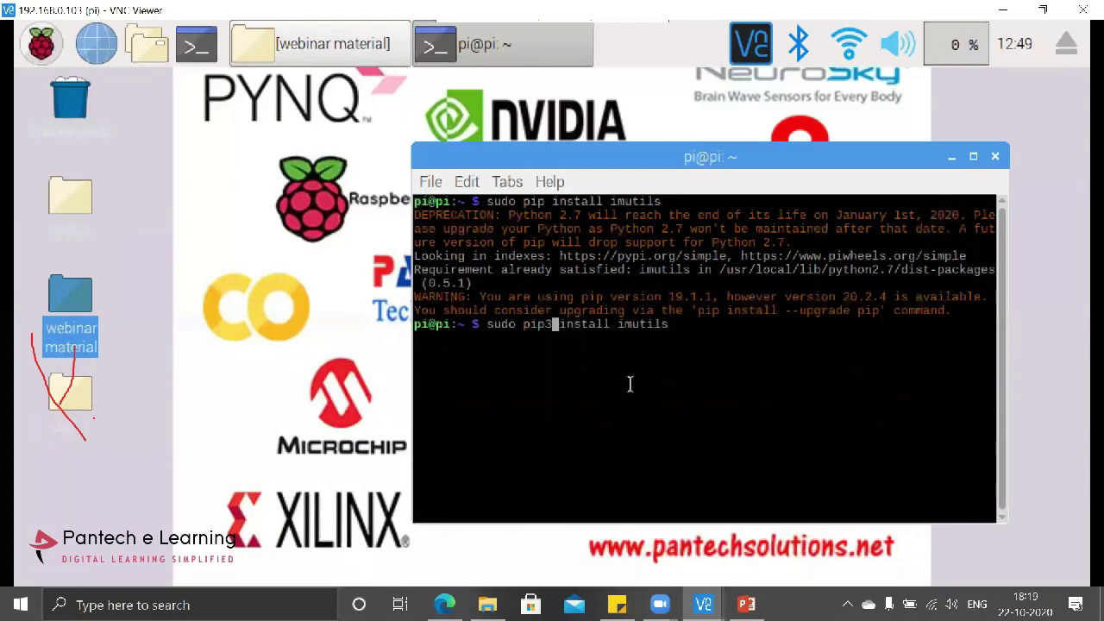
{"action": "key", "text": "Return"}
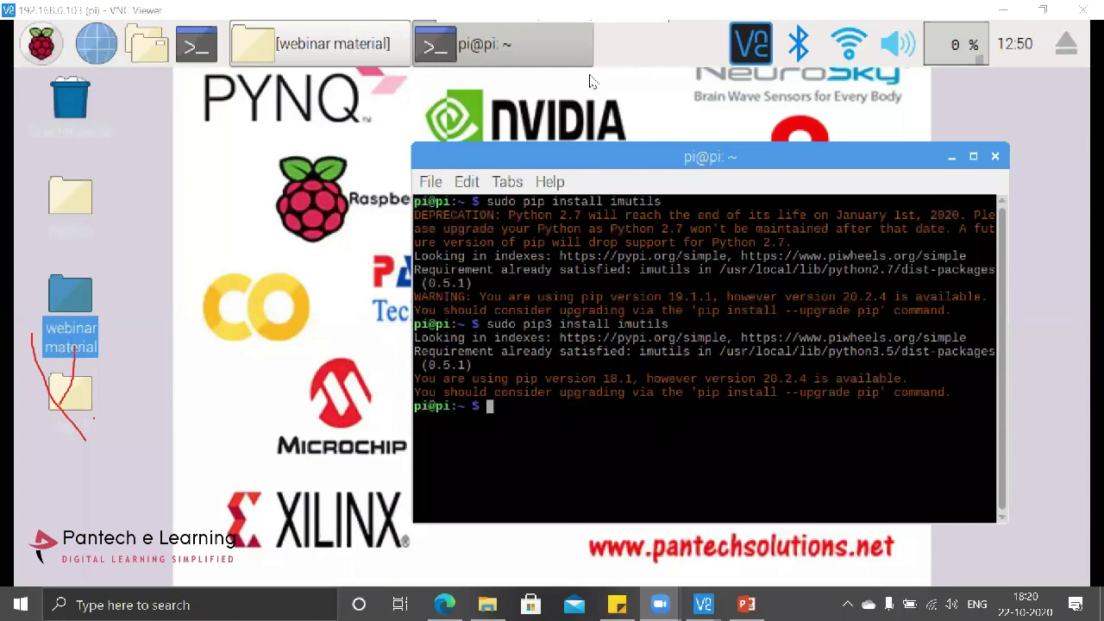
Step: Close the terminal window and open the Raspberry Pi application menu
{"action": "left_click", "coordinate": [997, 157]}
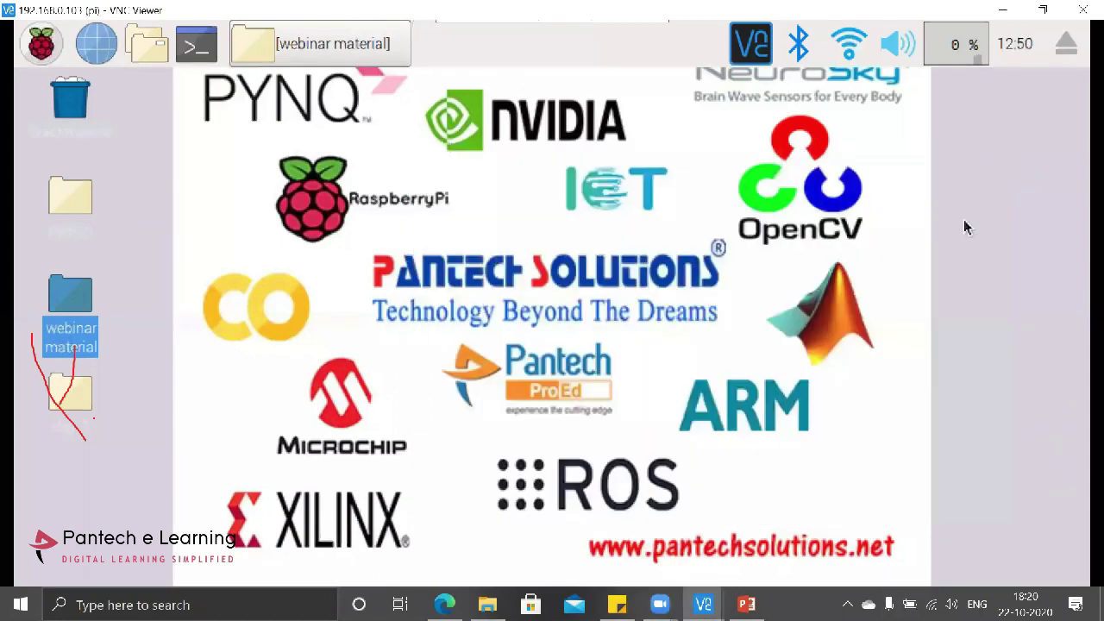
{"action": "left_click", "coordinate": [41, 43]}
{"action": "mouse_move", "coordinate": [104, 220]}
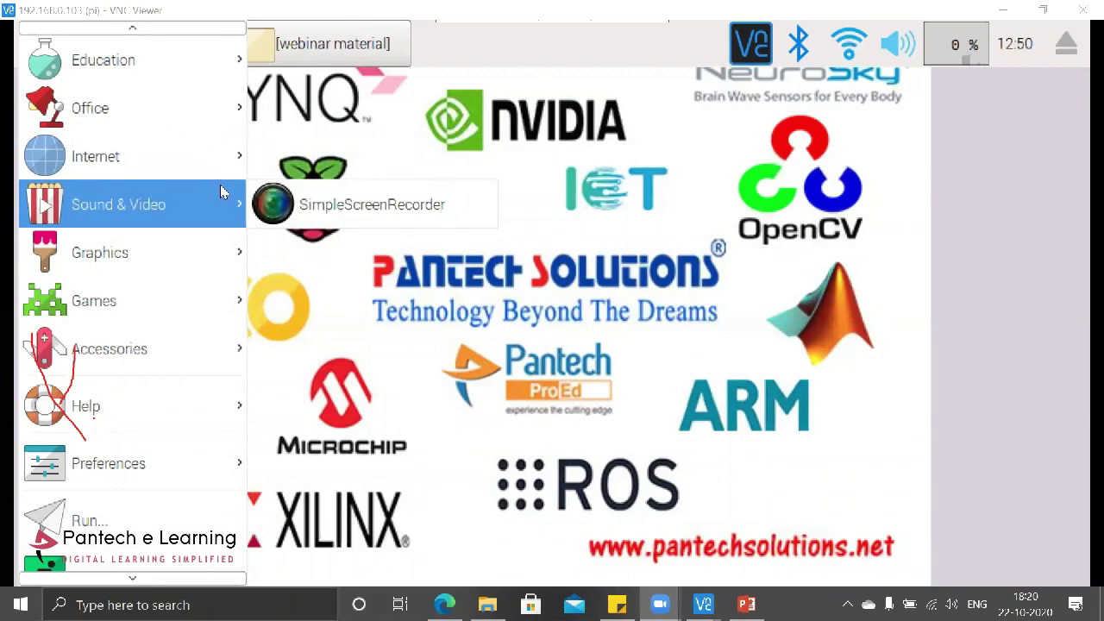
Step: Scroll the application menu up and browse the Programming and Education categories
{"action": "scroll", "coordinate": [187, 69], "scroll_direction": "up", "scroll_amount": 1}
{"action": "mouse_move", "coordinate": [187, 69]}
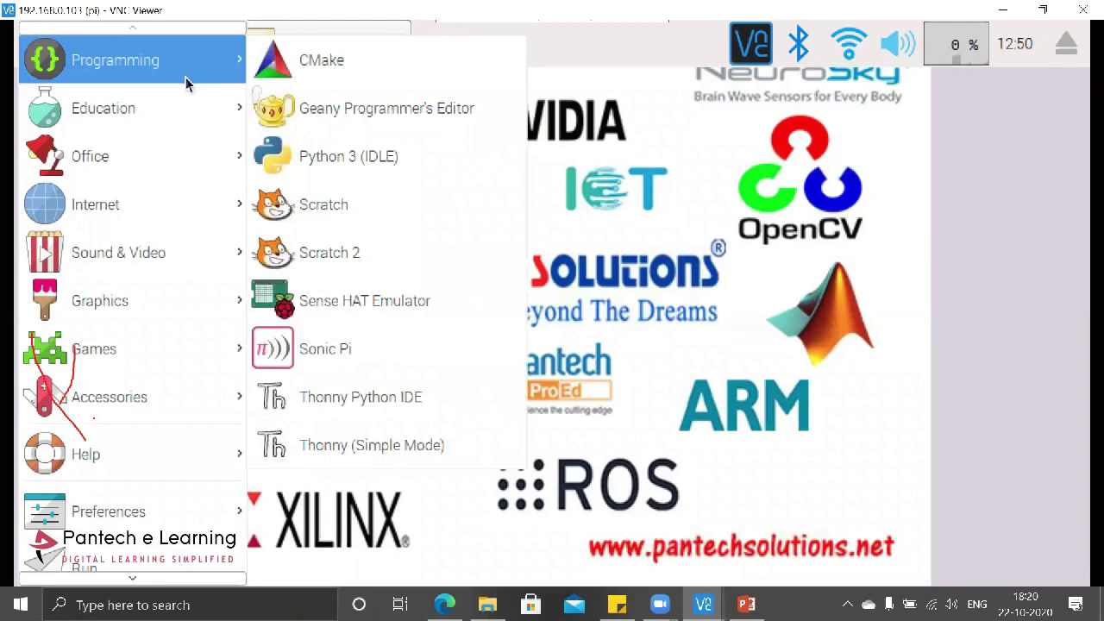
{"action": "mouse_move", "coordinate": [177, 101]}
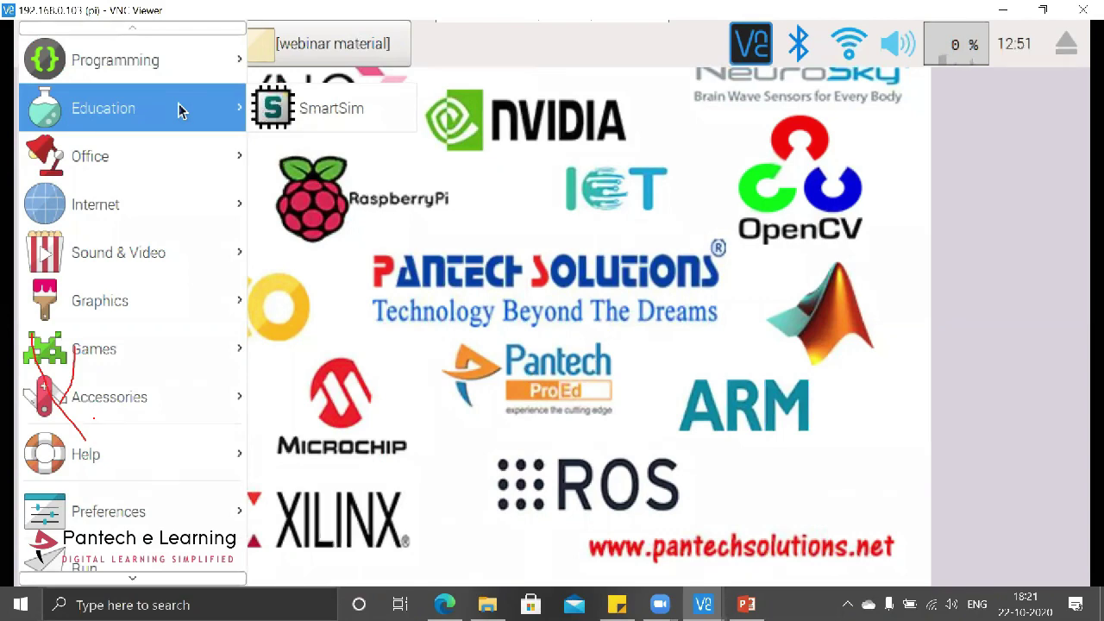
{"action": "mouse_move", "coordinate": [187, 67]}
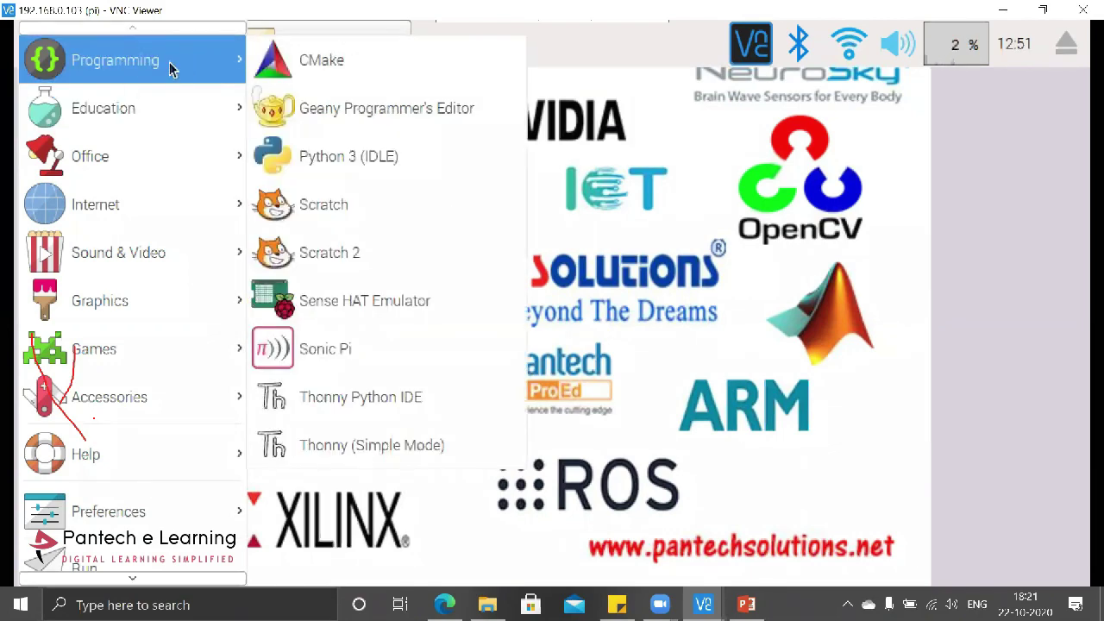